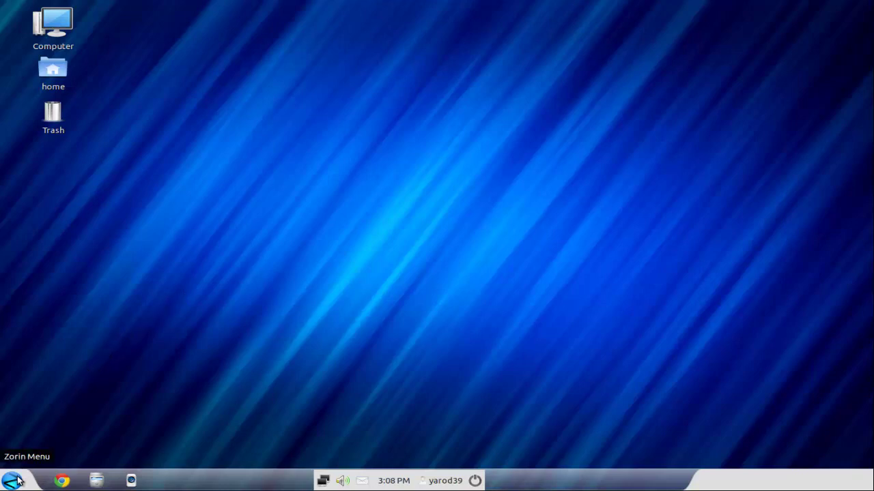
Step: Launch Terminal from the Accessories menu and close the Home folder window
left_click(13, 480)
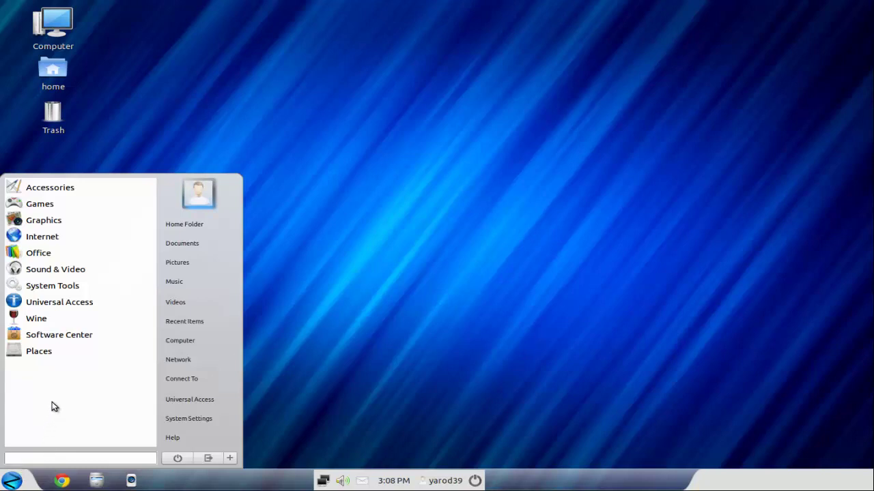
left_click(53, 190)
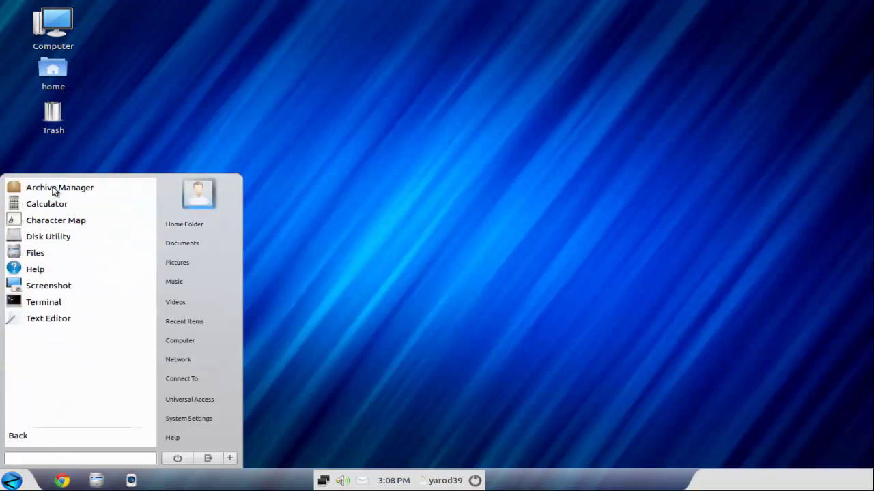
left_click(77, 304)
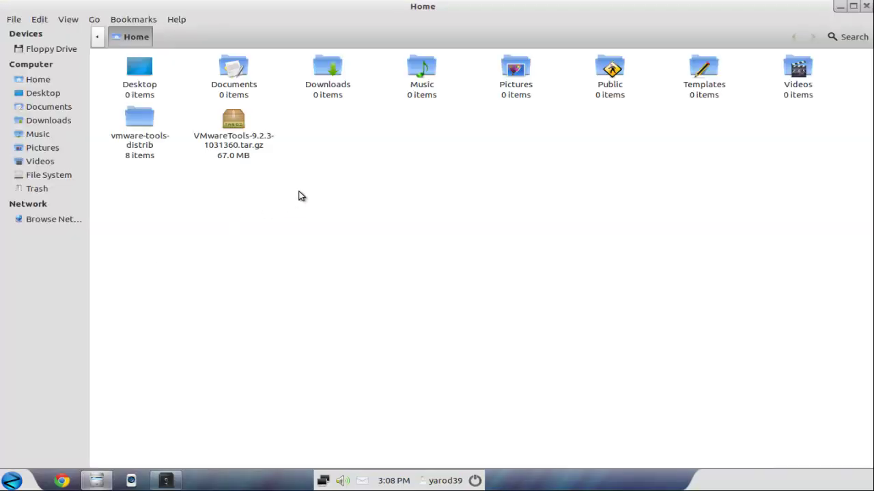
left_click(864, 6)
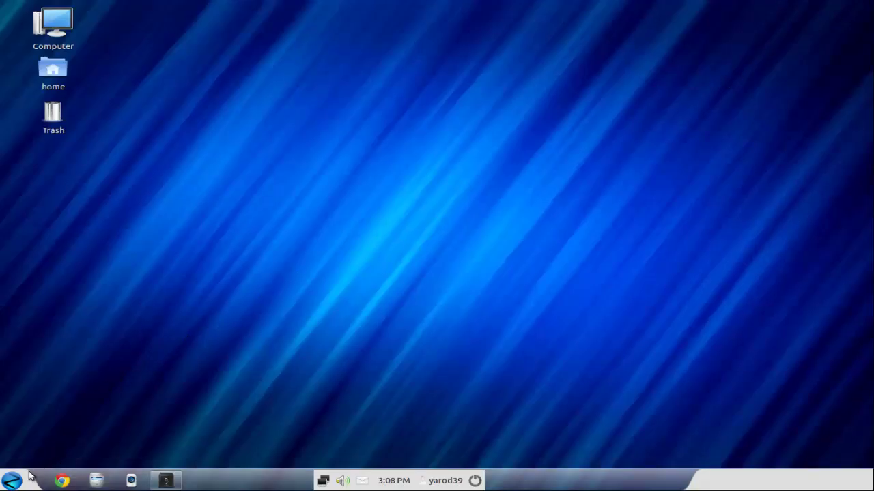
left_click(63, 481)
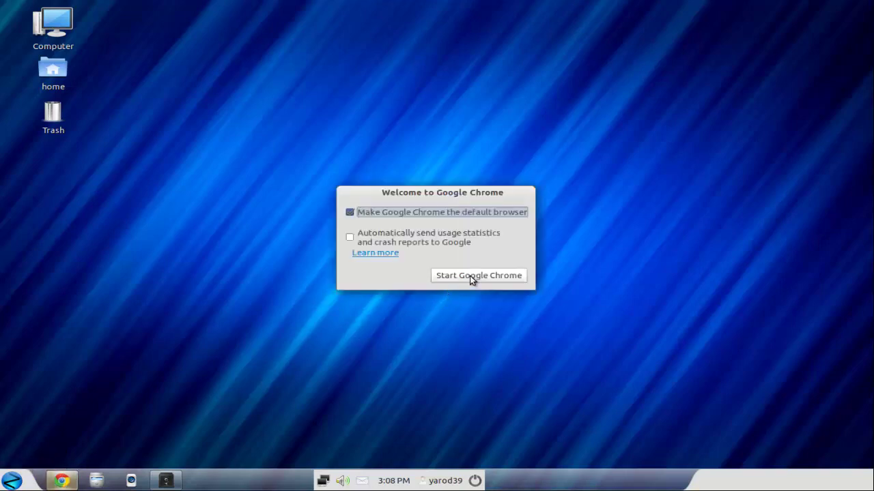
left_click(470, 276)
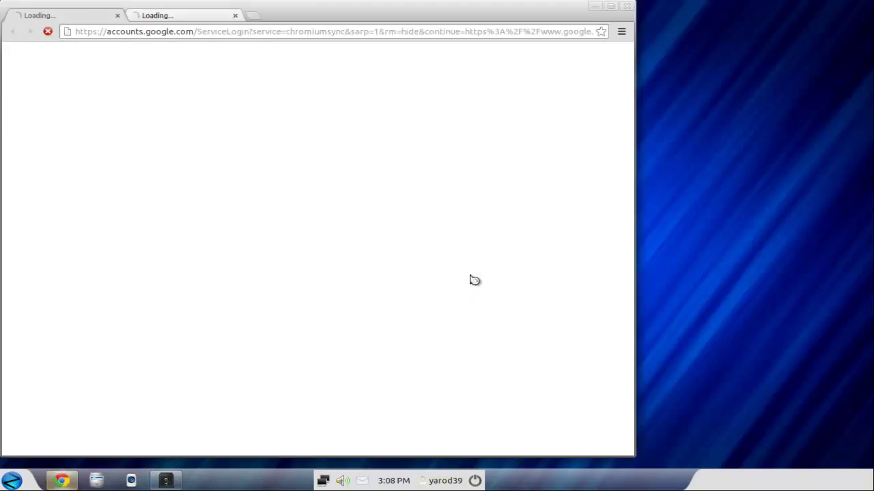
left_click(624, 6)
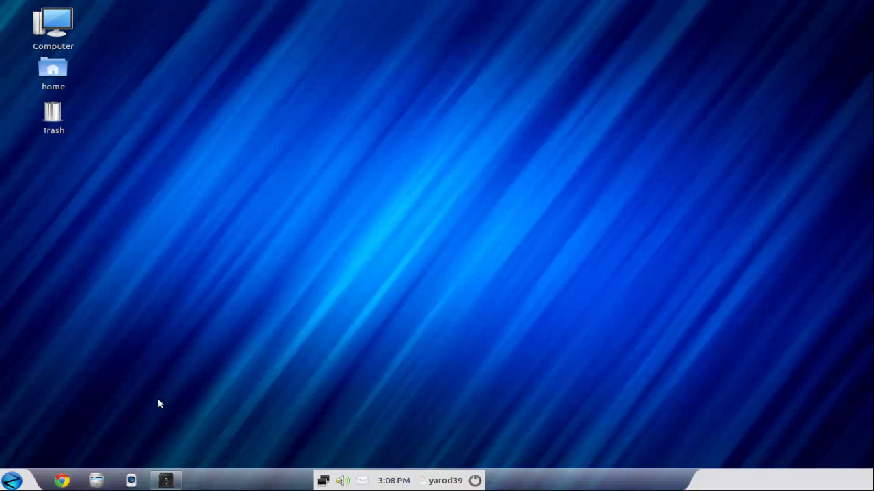
left_click(13, 480)
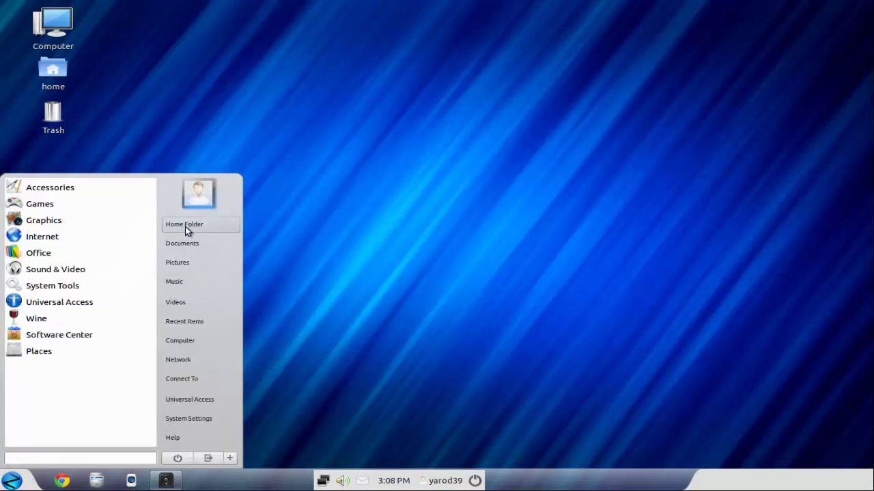
left_click(67, 219)
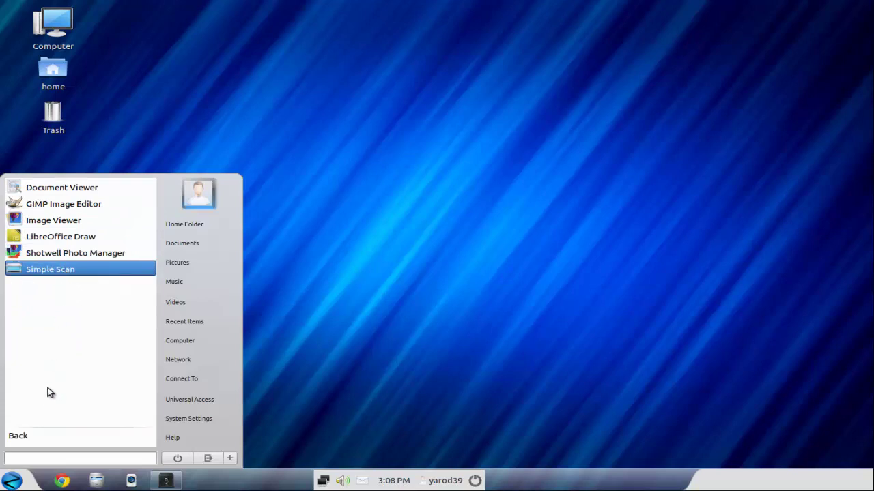
left_click(12, 482)
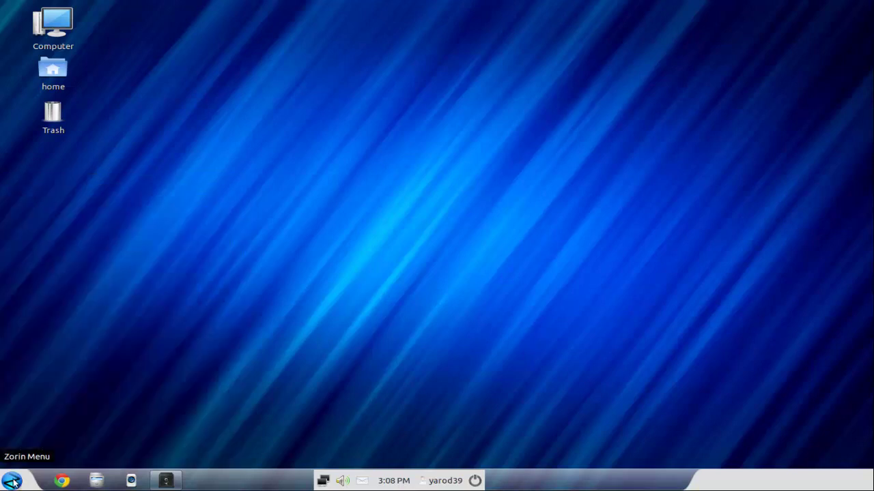
left_click(13, 482)
left_click(58, 252)
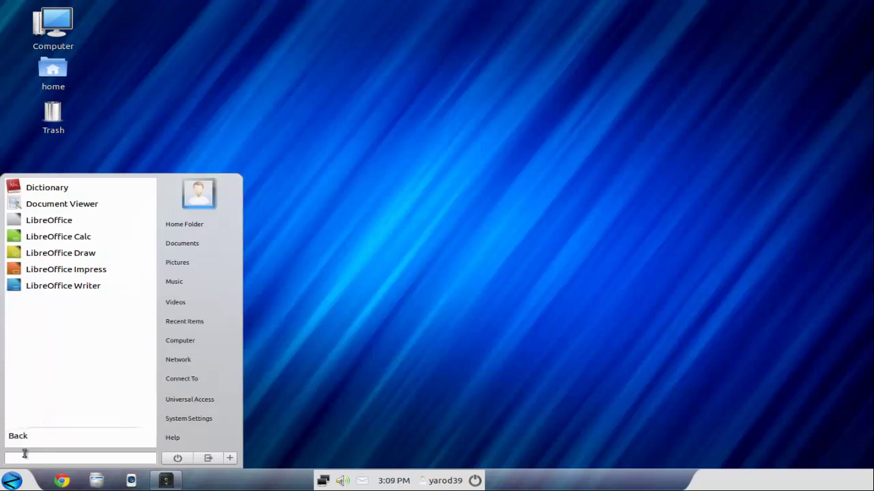
left_click(12, 481)
left_click(13, 480)
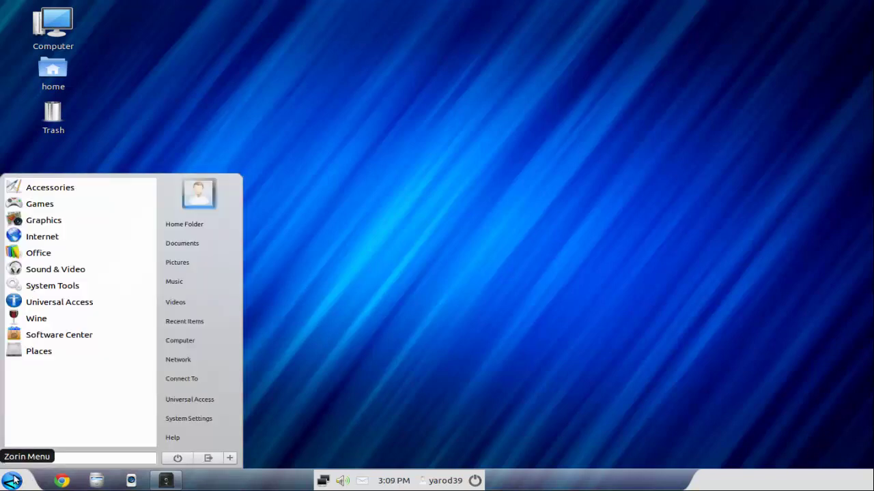
left_click(62, 269)
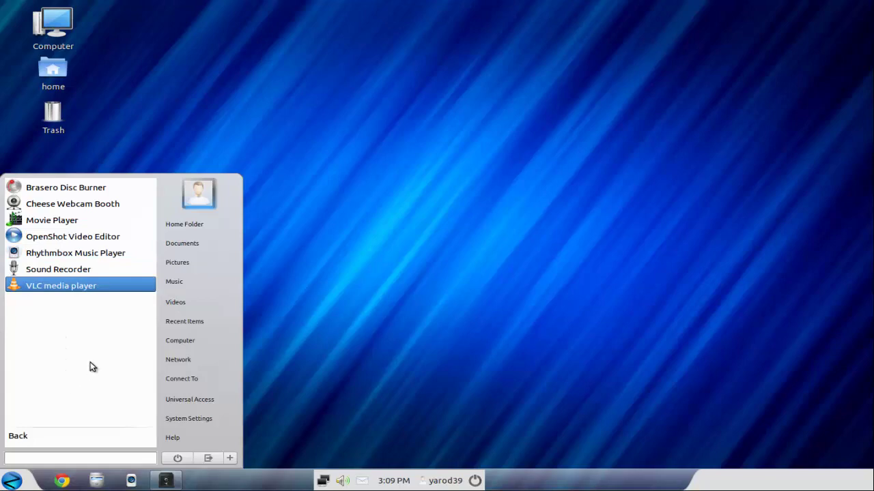
left_click(176, 305)
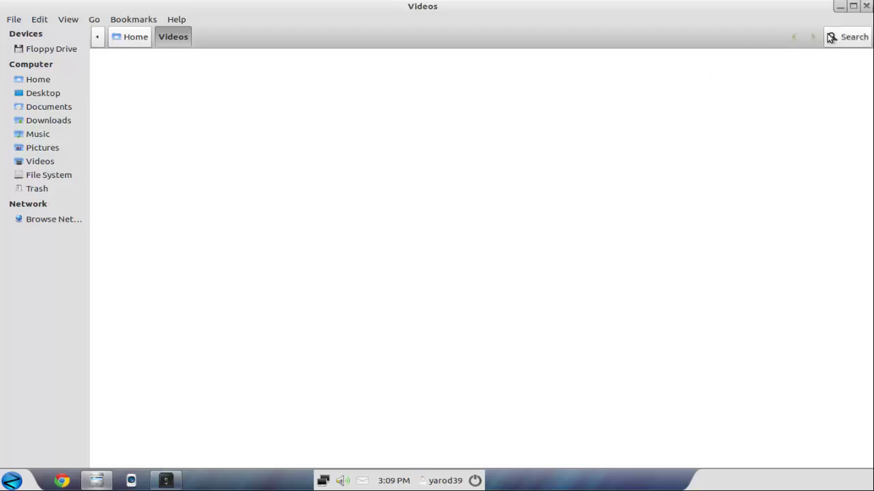
left_click(866, 7)
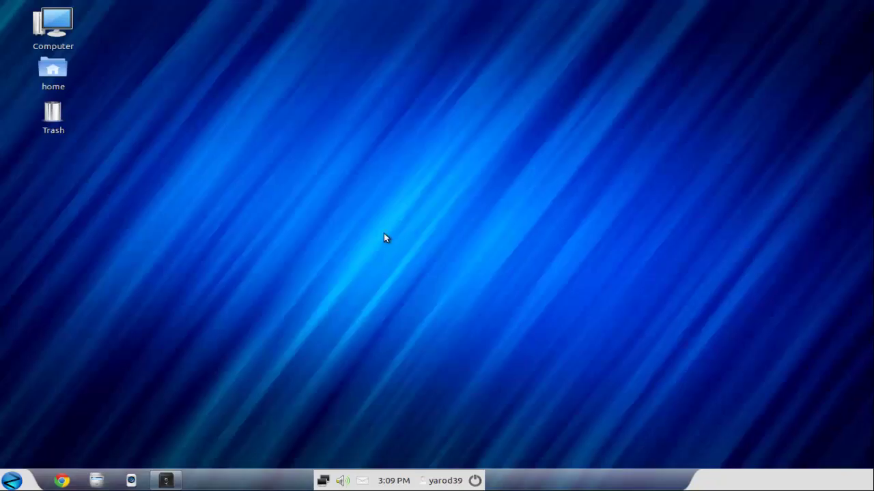
Step: Set the desktop background to the Arches Colosseum photo via Change Desktop Background
right_click(313, 189)
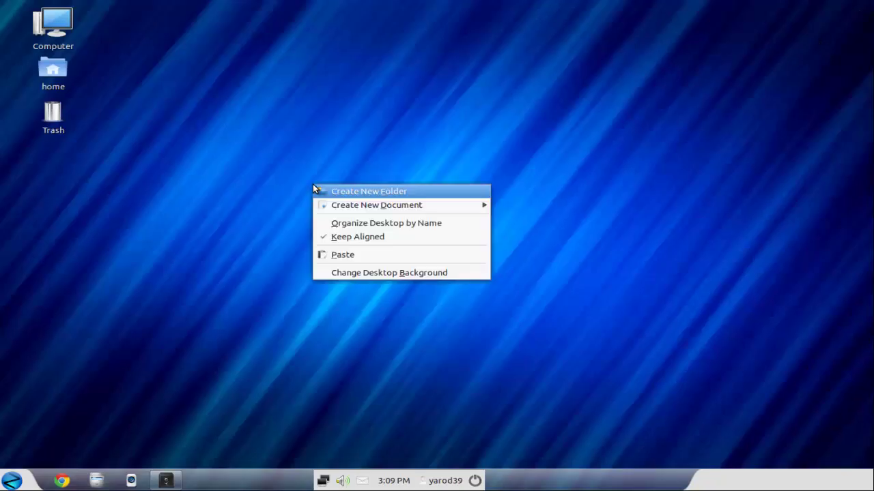
left_click(352, 271)
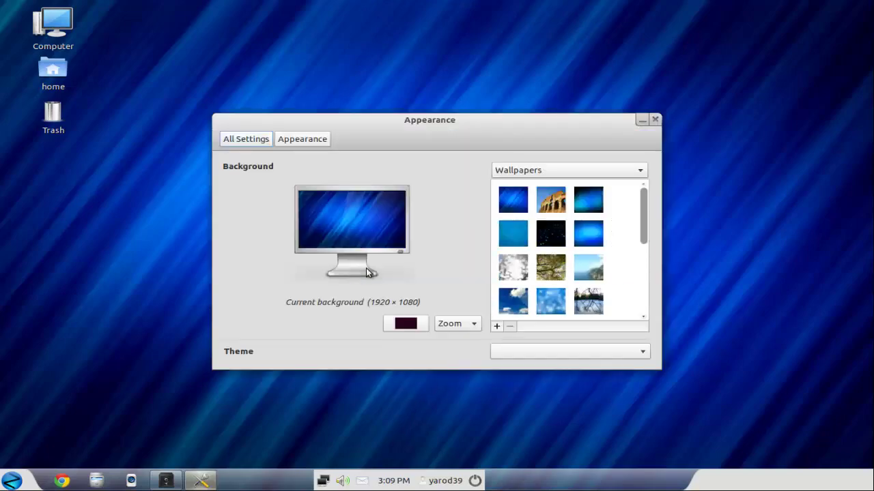
left_click(551, 201)
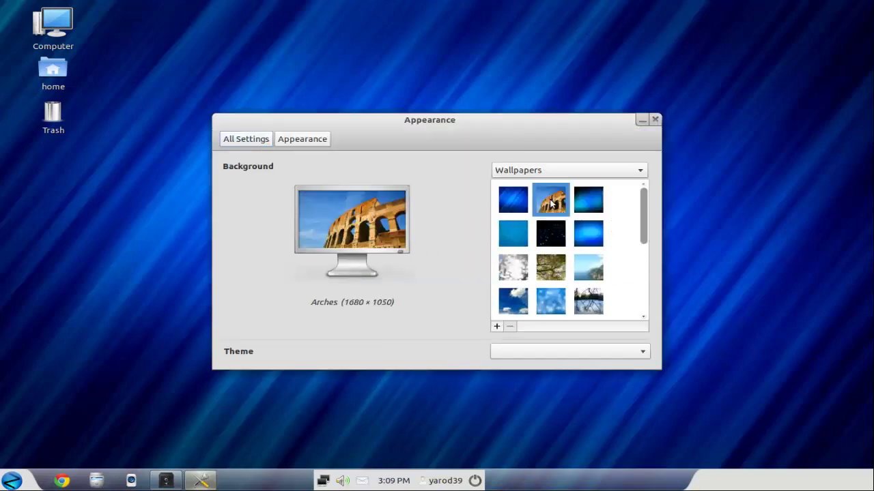
left_click(654, 119)
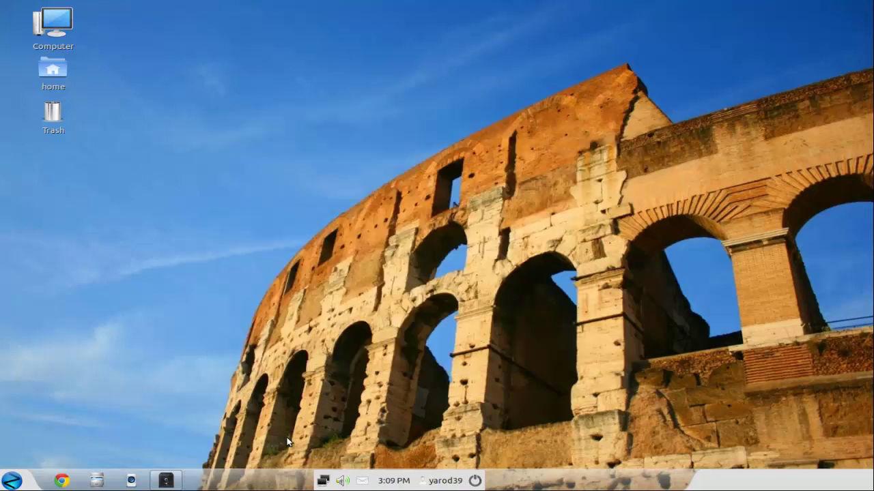
left_click(324, 483)
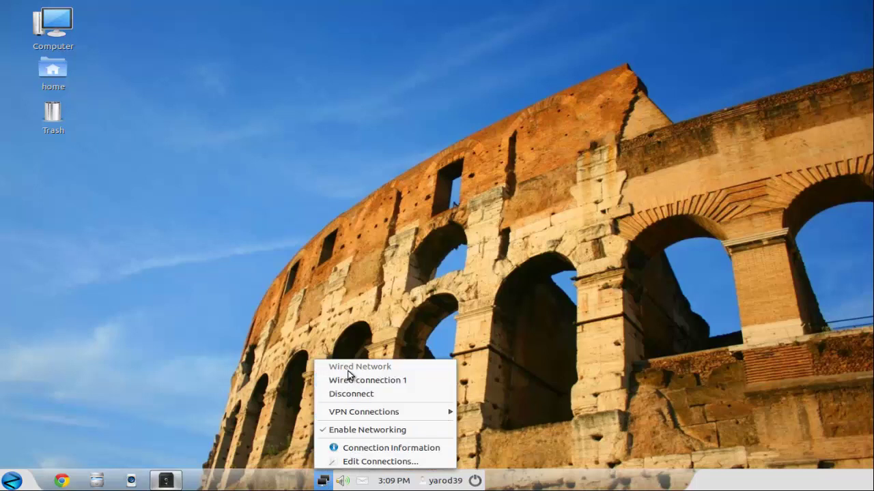
left_click(342, 348)
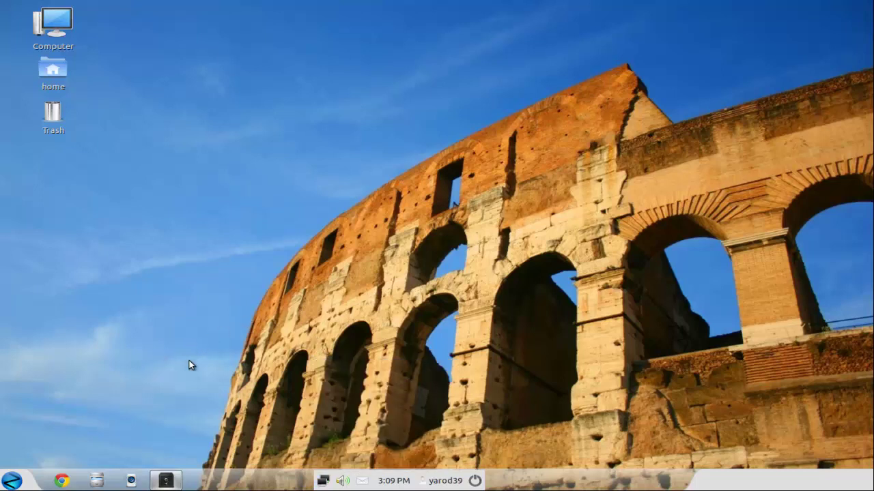
left_click(12, 481)
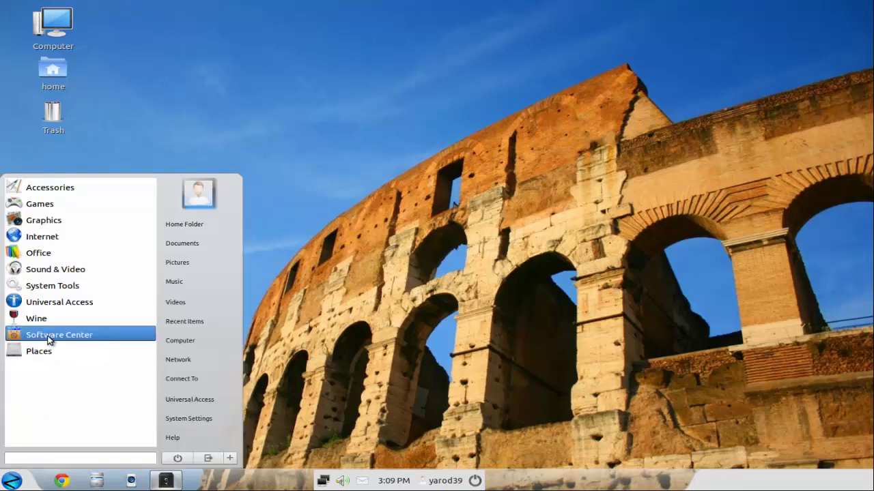
left_click(49, 341)
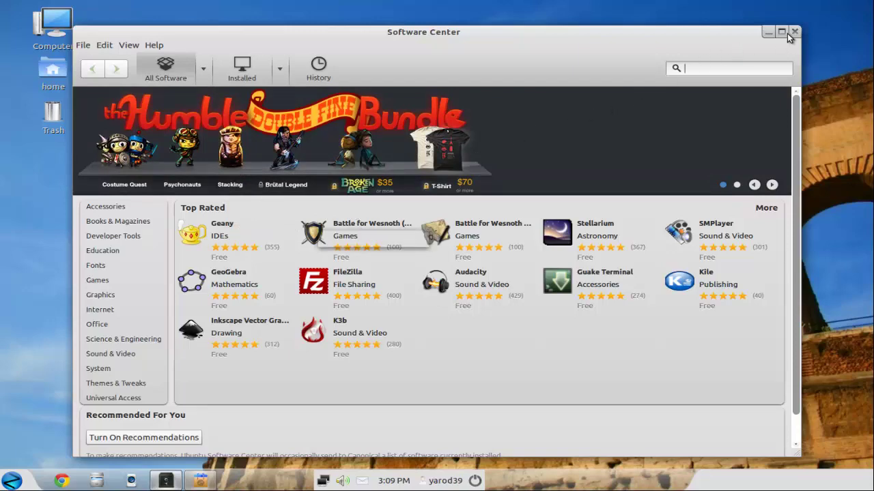
left_click(795, 32)
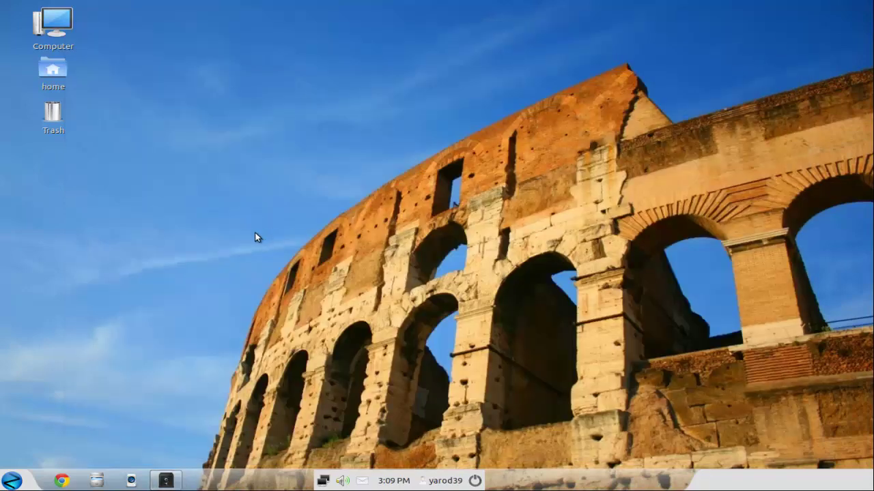
double_click(53, 28)
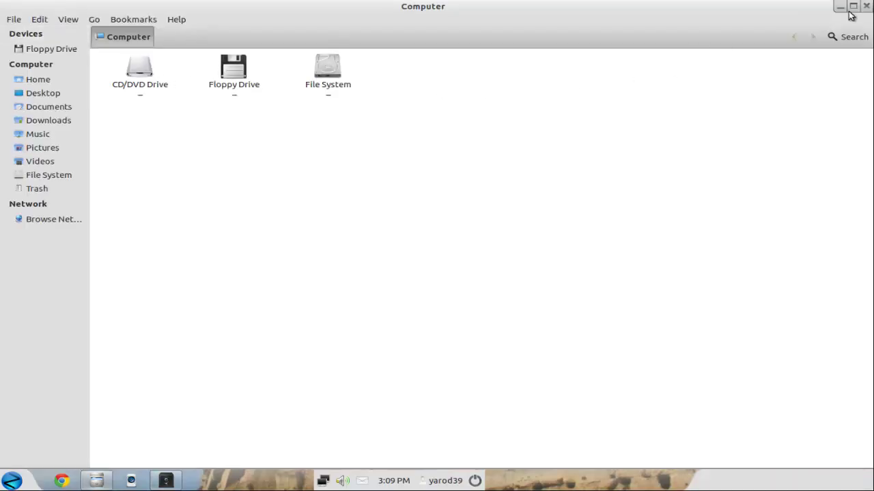
left_click(865, 7)
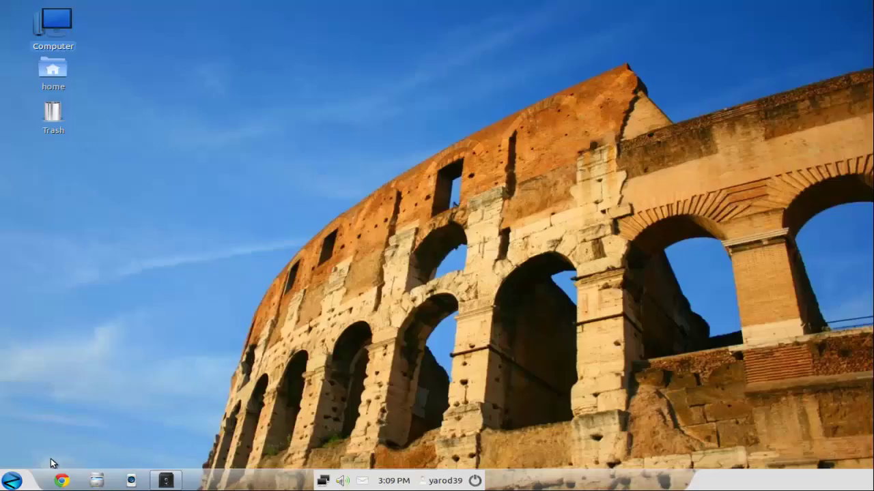
Step: Launch Update Manager from System Tools > Administration in the Zorin Menu
left_click(14, 481)
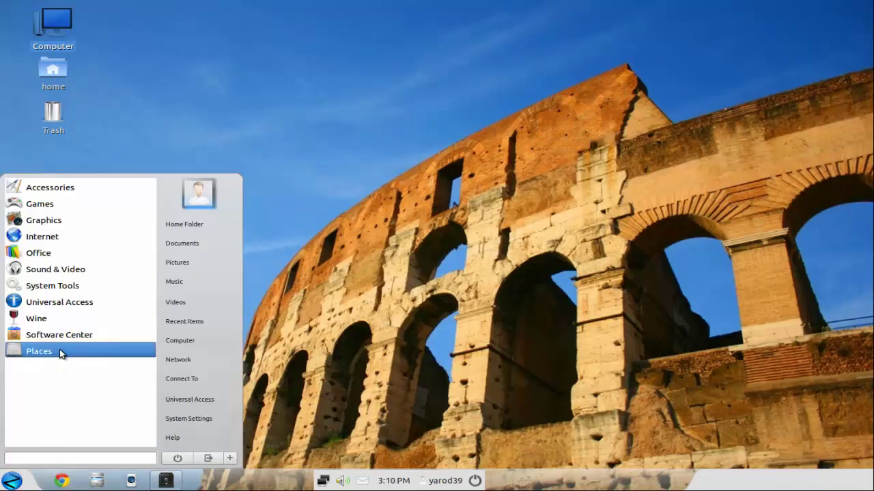
left_click(59, 286)
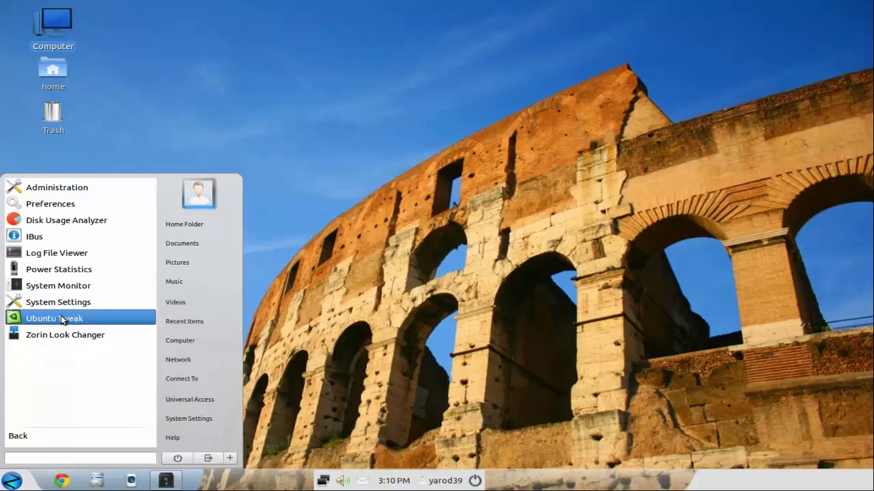
left_click(63, 190)
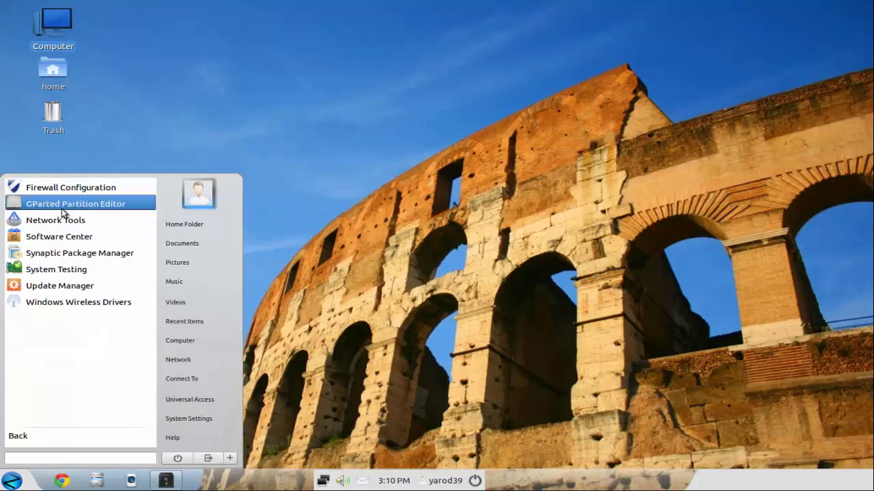
left_click(54, 287)
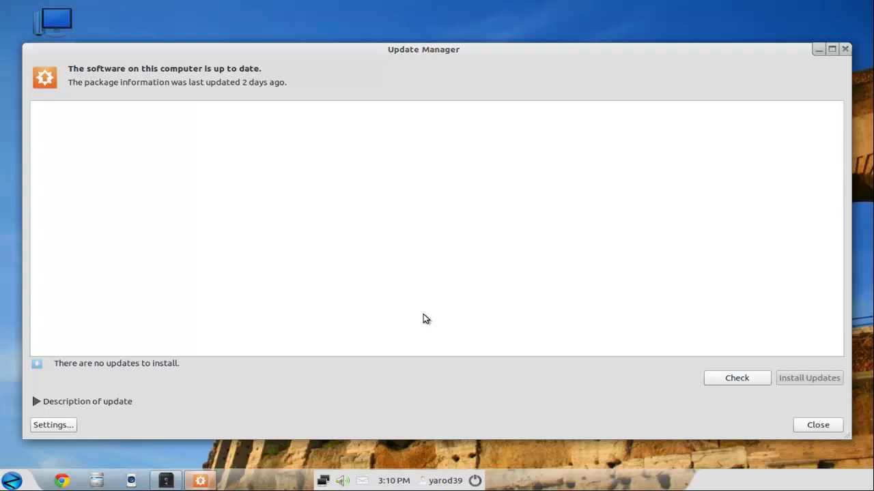
Step: Check for updates, install the eight available updates (23.6 MB), then close Update Manager
left_click(738, 378)
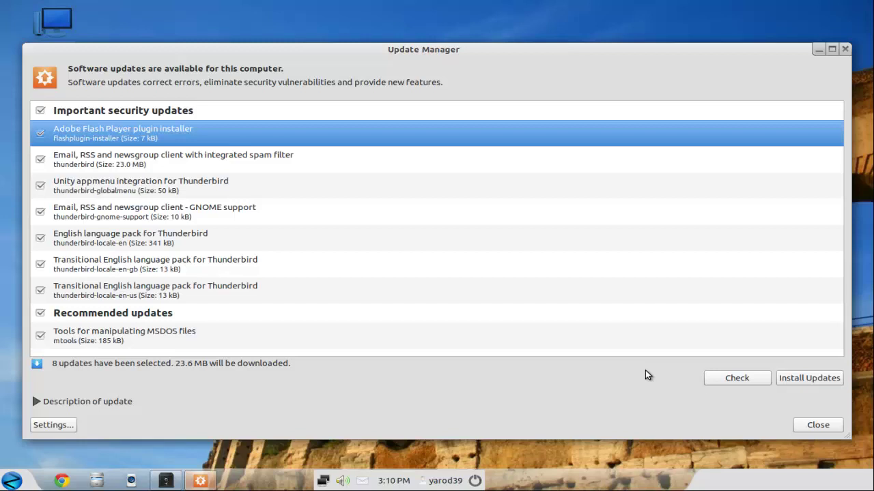
left_click(804, 383)
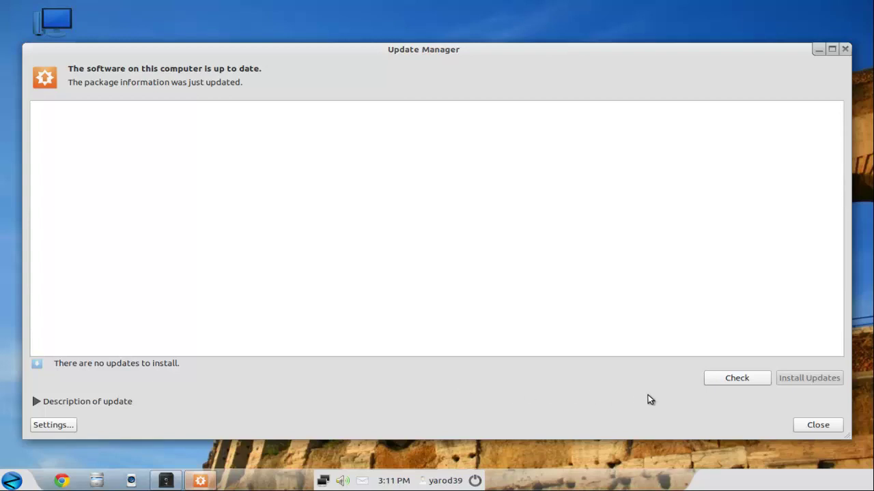
left_click(822, 429)
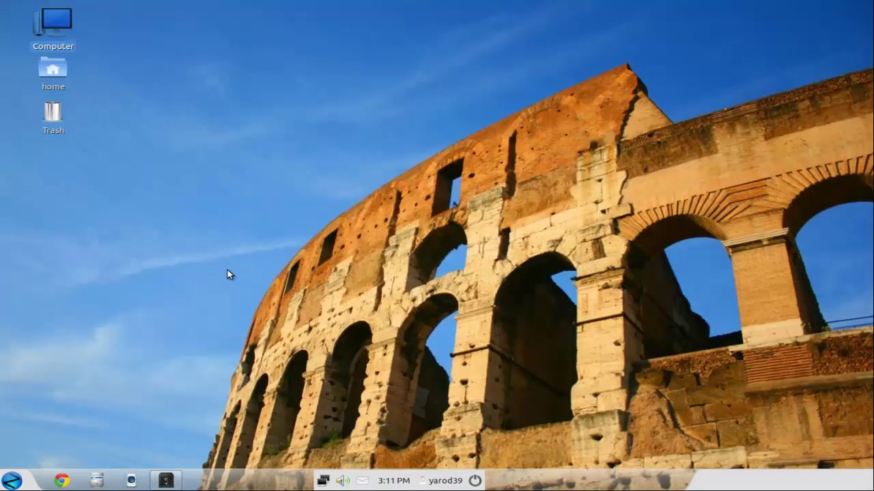
Step: Choose the Rays (1920 × 1080) wallpaper in Appearance settings and close the window
right_click(227, 275)
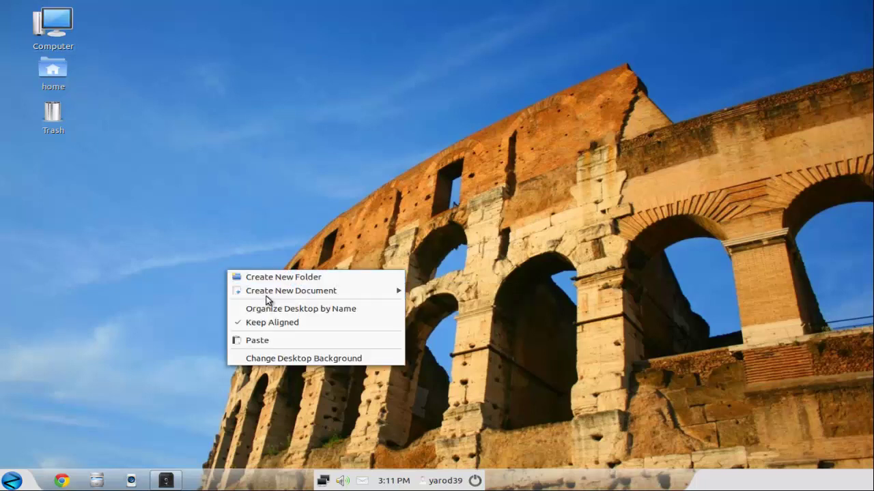
mouse_move(270, 292)
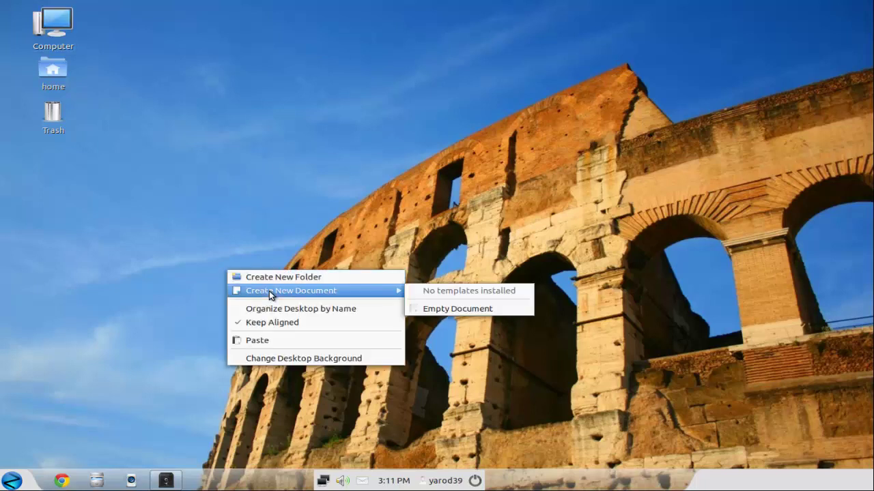
left_click(291, 357)
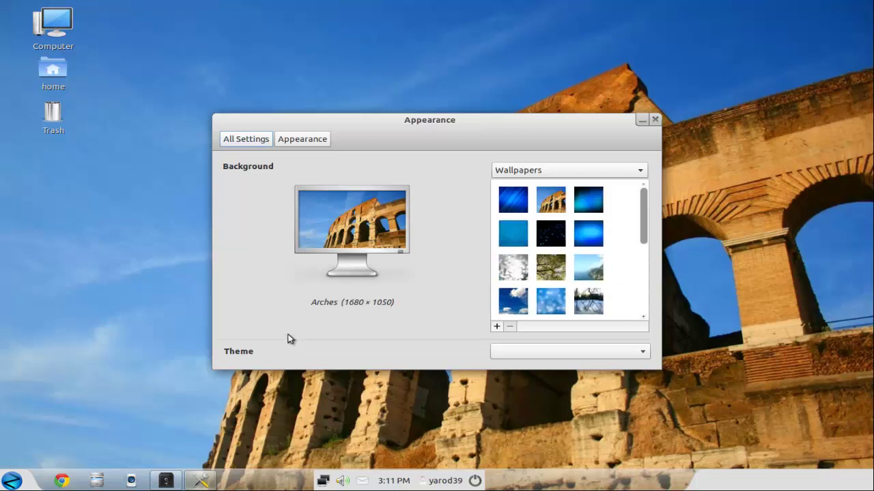
scroll(550, 240, "down", 2)
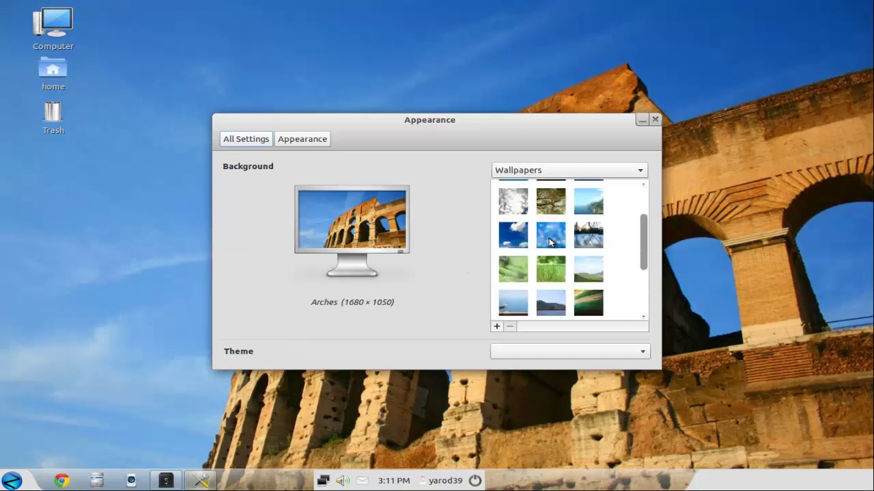
scroll(550, 240, "down", 3)
scroll(546, 244, "up", 6)
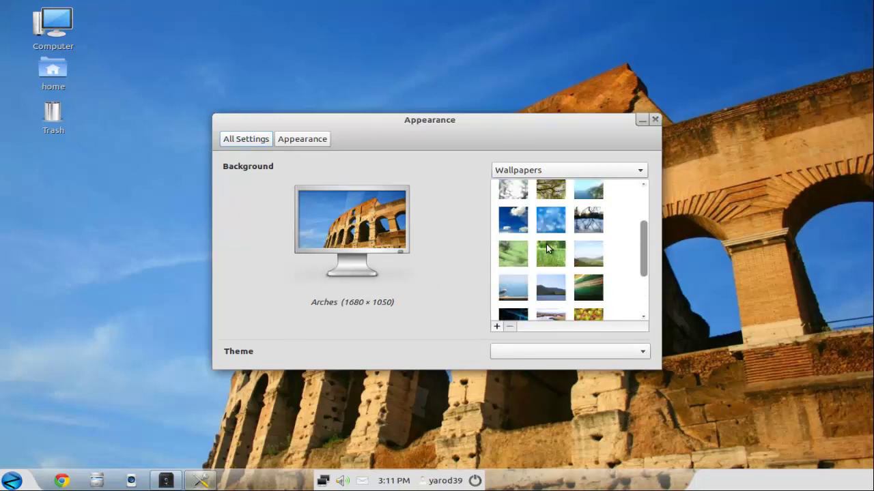
left_click(512, 200)
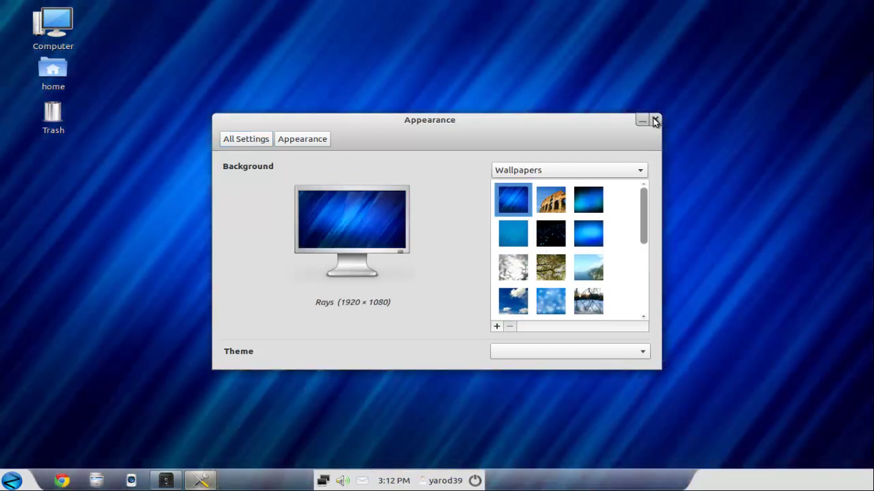
left_click(652, 120)
right_click(382, 175)
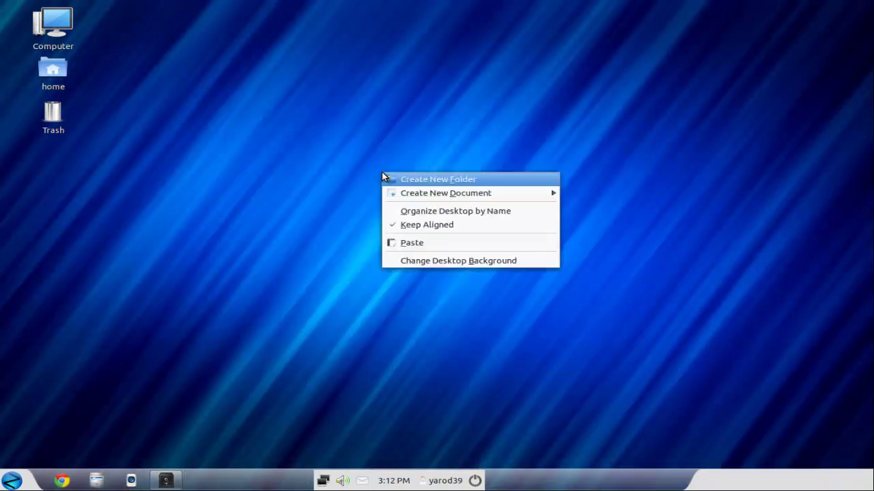
left_click(337, 242)
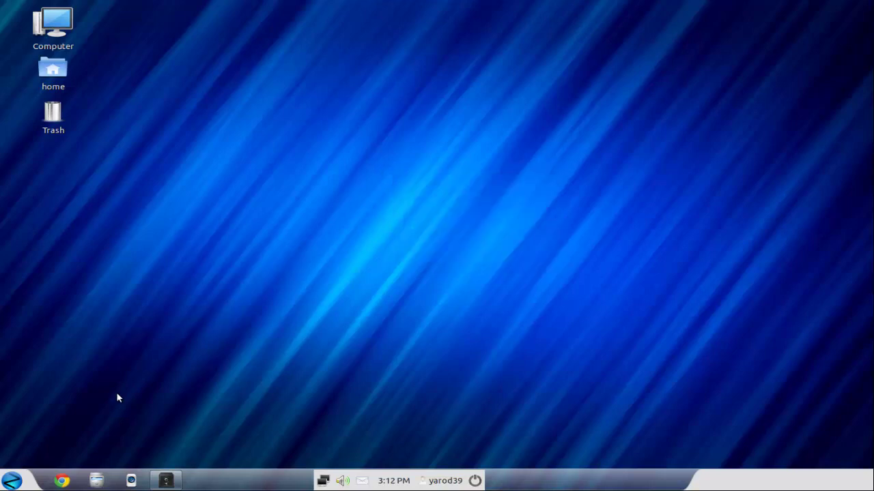
Step: Open Language Support from System Settings and bring up Install / Remove Languages
left_click(11, 480)
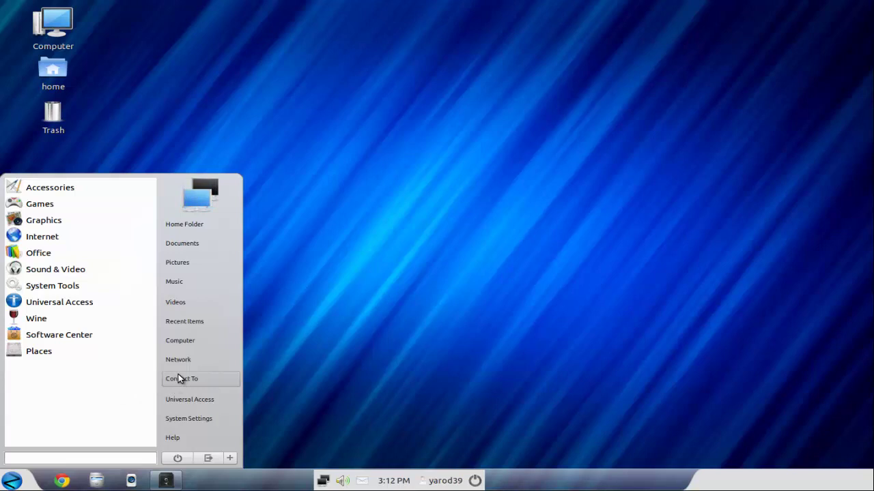
left_click(189, 418)
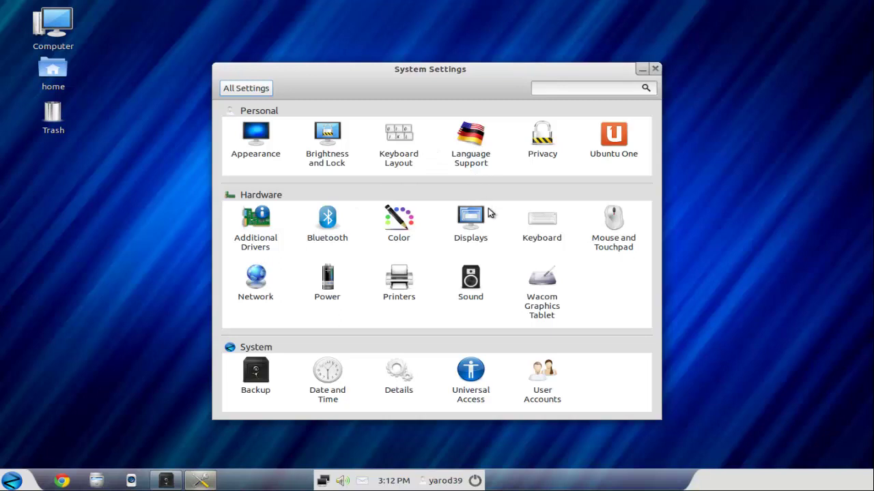
left_click(469, 140)
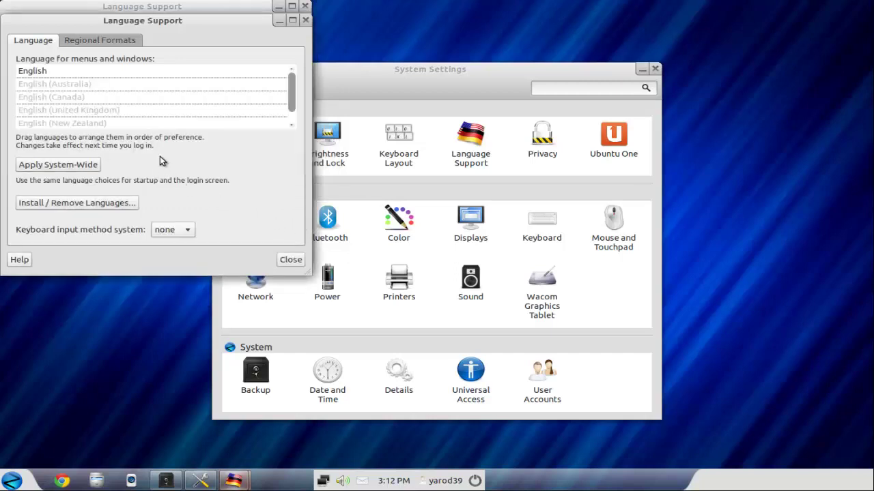
left_click(82, 202)
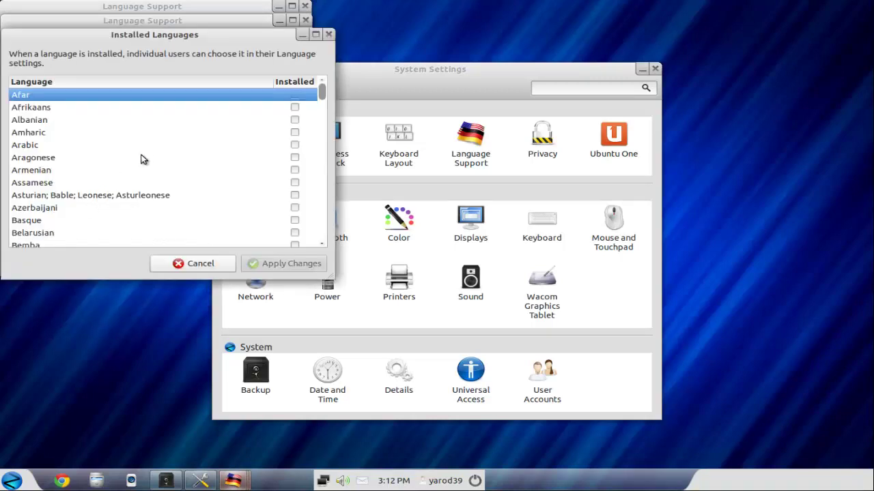
Step: Untick English, tick Spanish; Castilian as installed, and apply the language changes
scroll(171, 156, "down", 10)
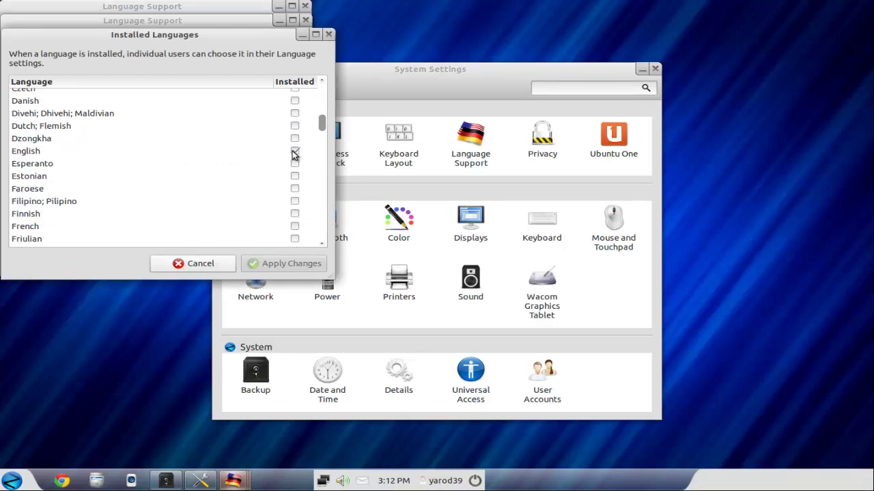
left_click(295, 151)
scroll(188, 171, "down", 5)
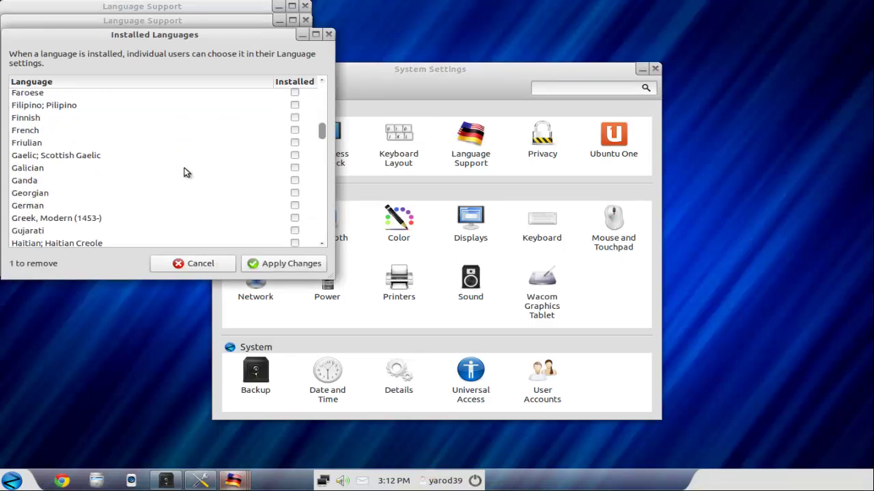
scroll(184, 172, "down", 6)
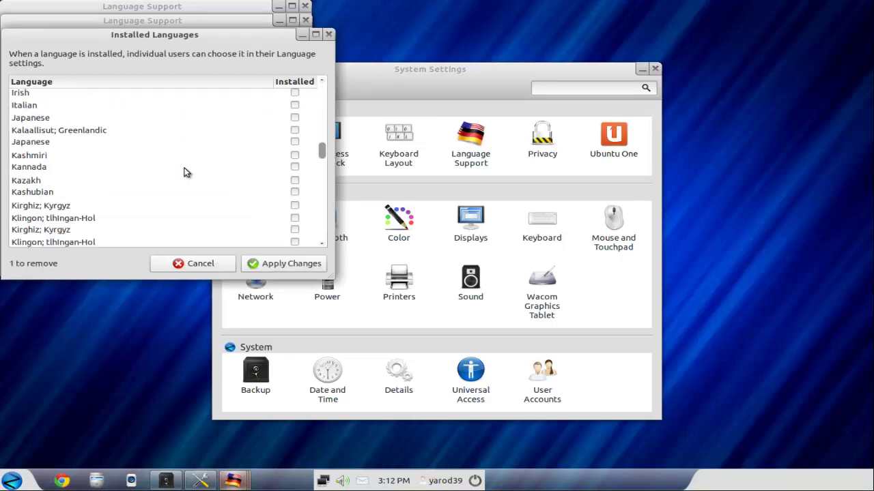
scroll(184, 172, "down", 8)
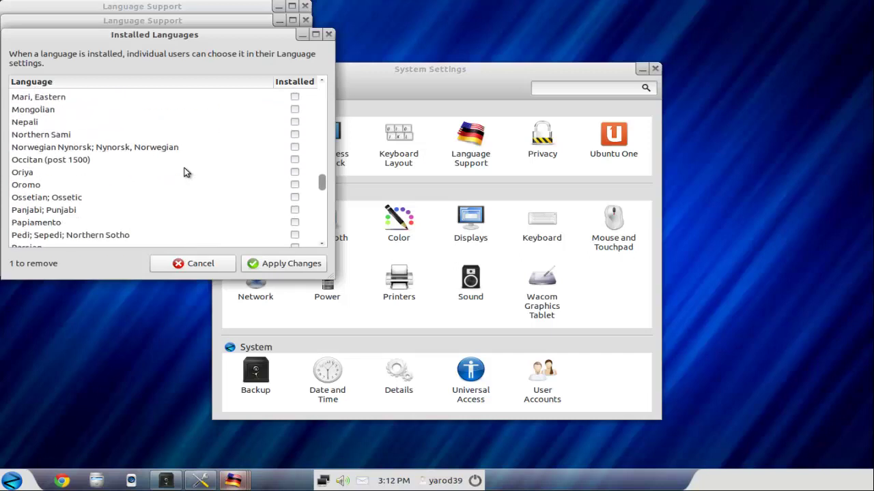
scroll(185, 172, "down", 4)
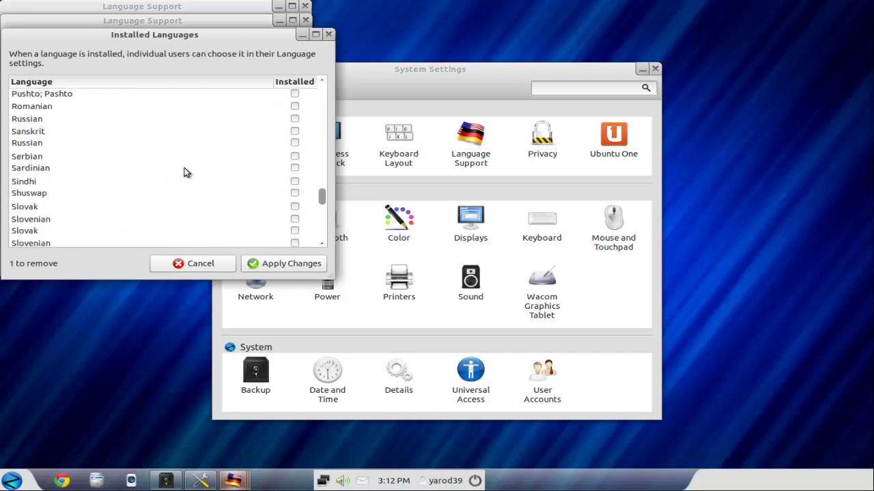
scroll(185, 172, "down", 2)
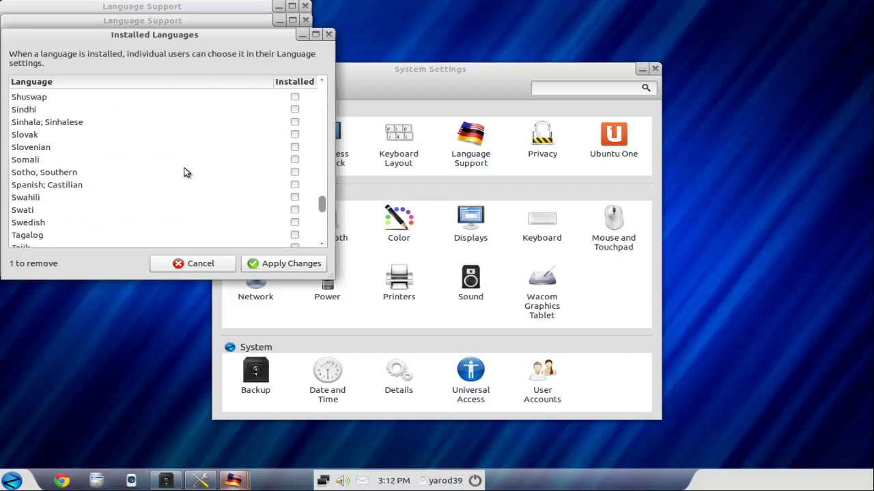
scroll(184, 172, "up", 2)
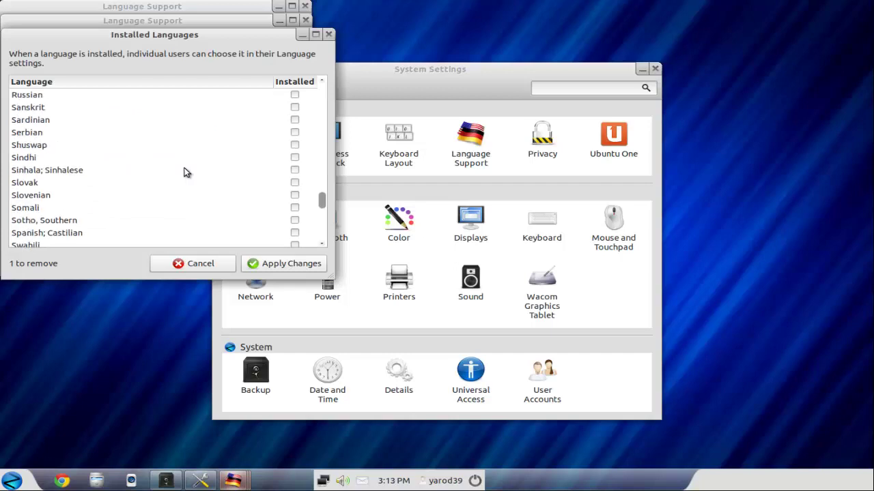
scroll(184, 172, "down", 1)
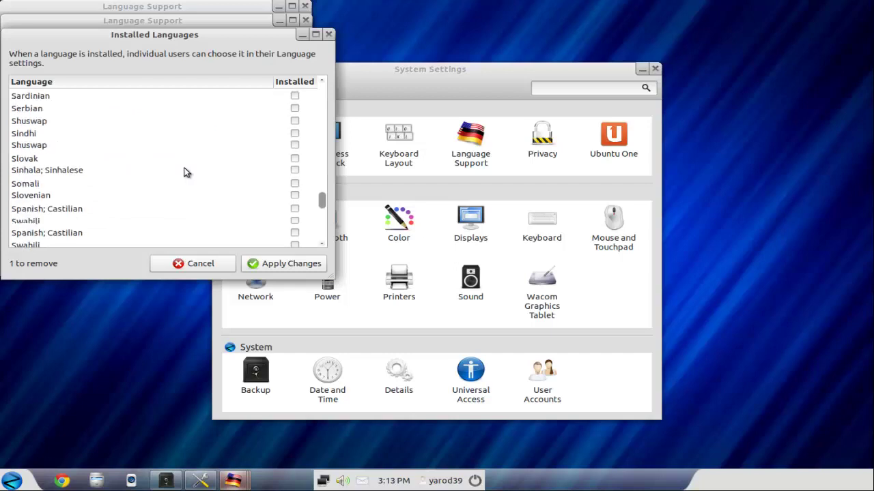
left_click(75, 212)
left_click(294, 210)
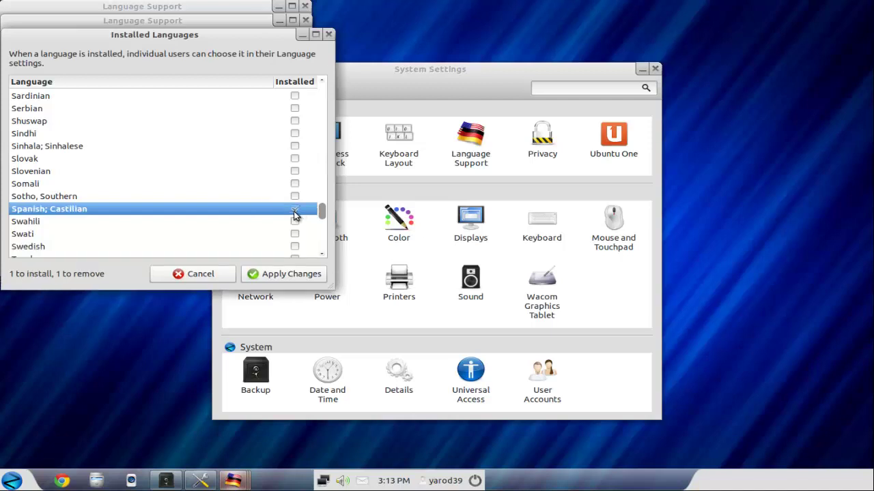
left_click(298, 268)
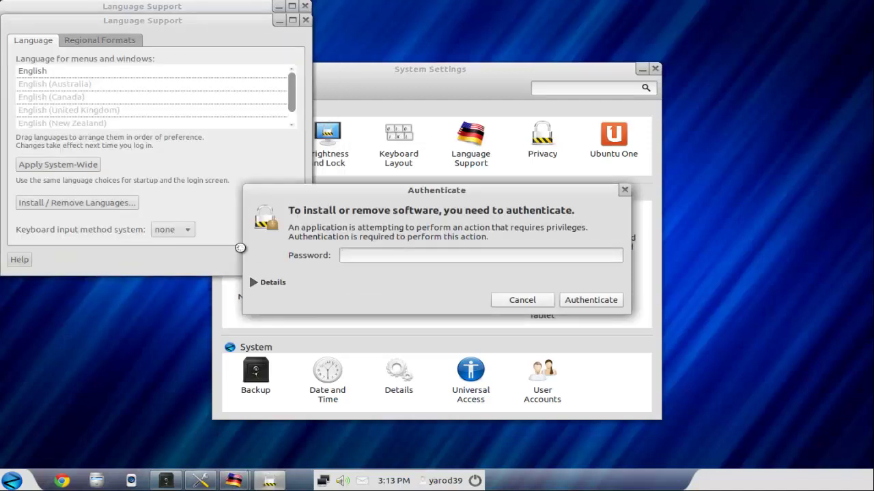
Step: Authenticate with the account password to install Spanish, then apply it system-wide
type("********")
key("Return")
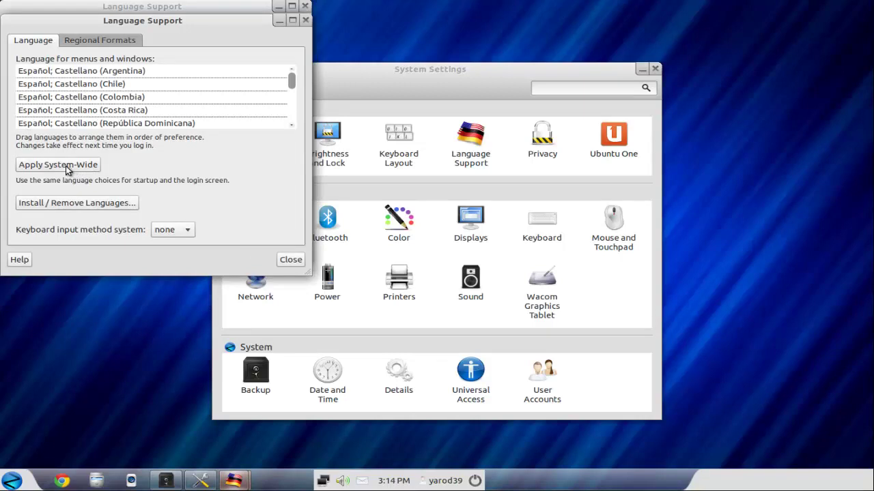
left_click(66, 167)
Step: Select Español; Castellano (España) under Regional Formats and apply system-wide, authenticating with the password
left_click(82, 40)
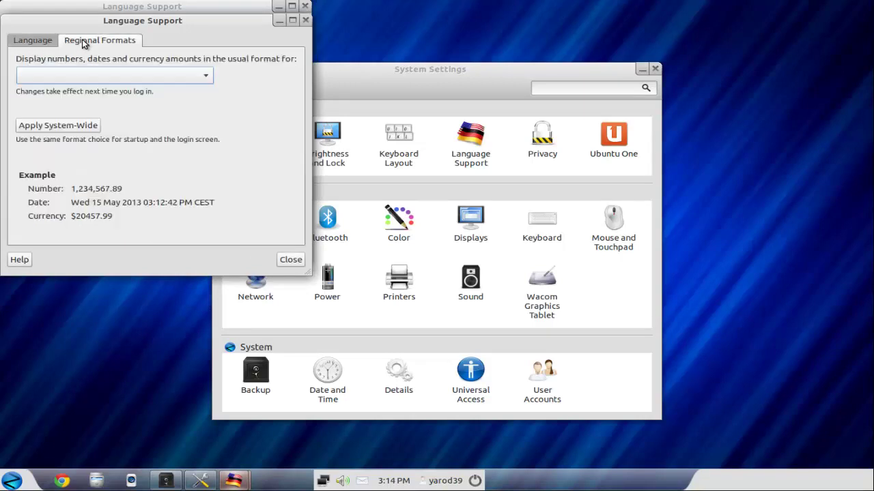
left_click(207, 74)
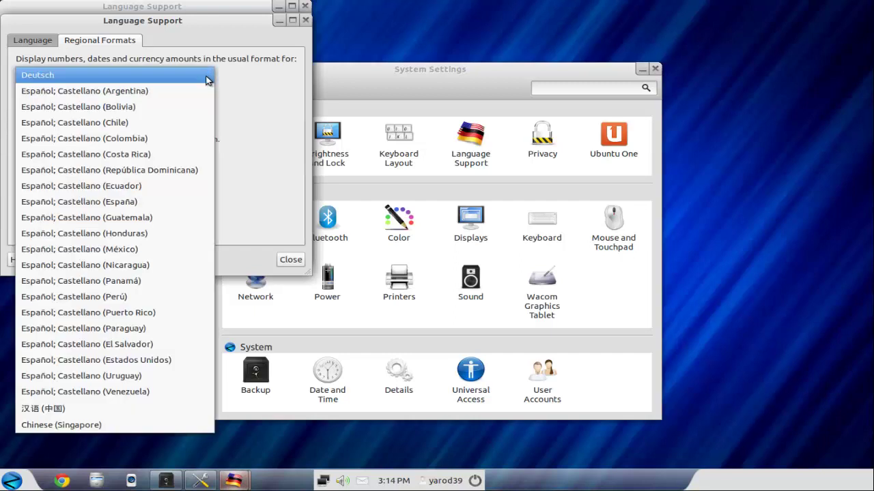
left_click(189, 199)
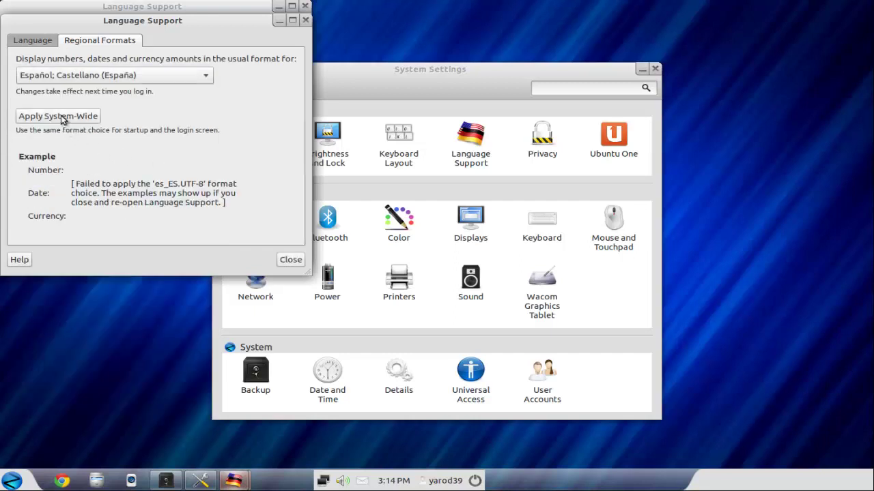
left_click(61, 116)
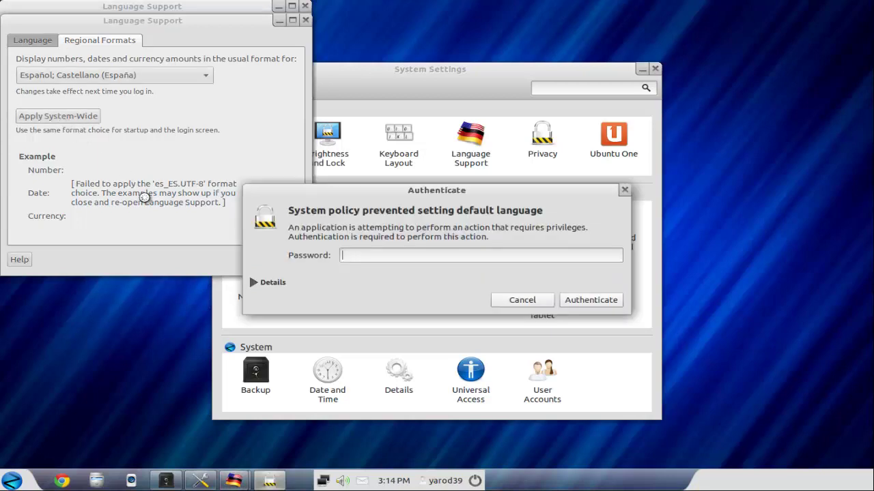
type("password")
key("Return")
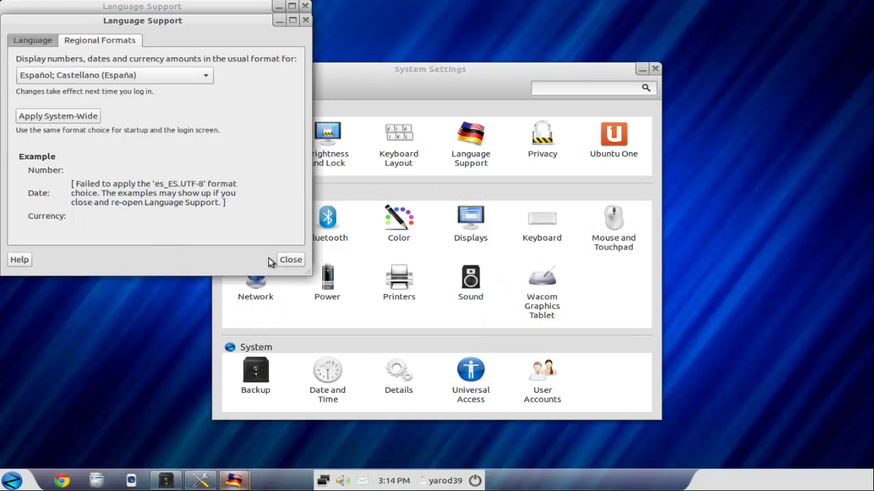
Step: Close both Language Support windows and the System Settings window
left_click(286, 259)
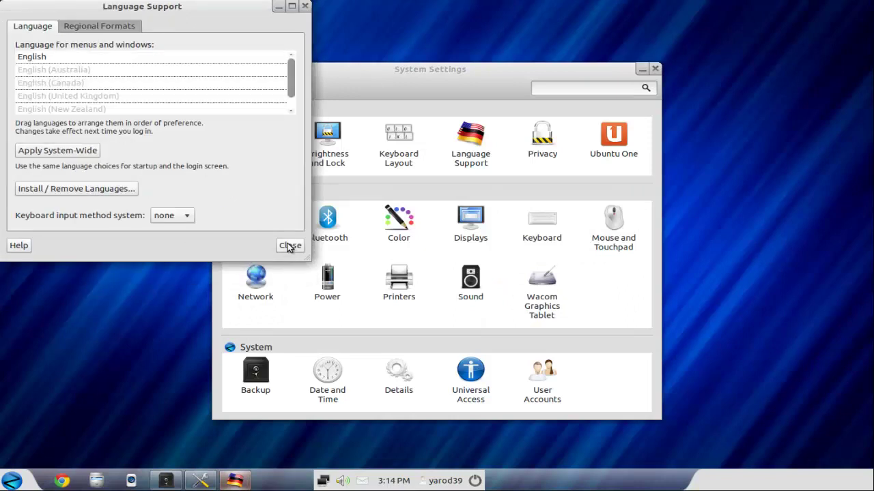
left_click(289, 245)
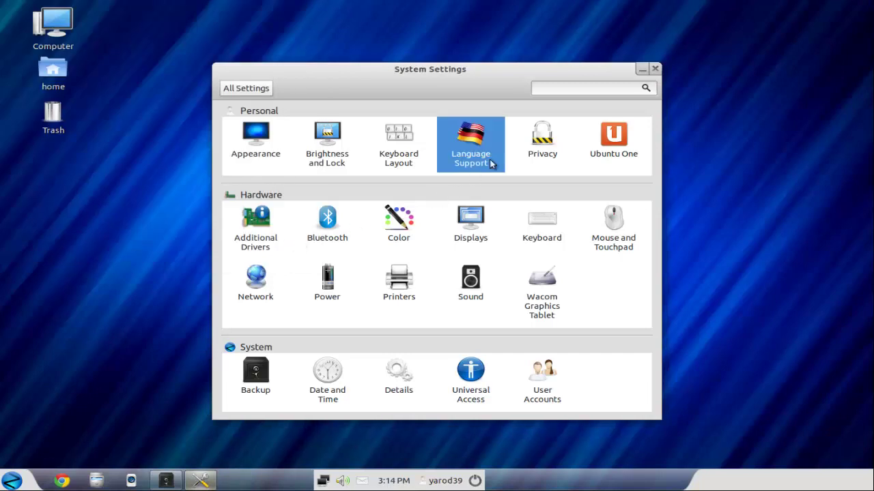
left_click(655, 69)
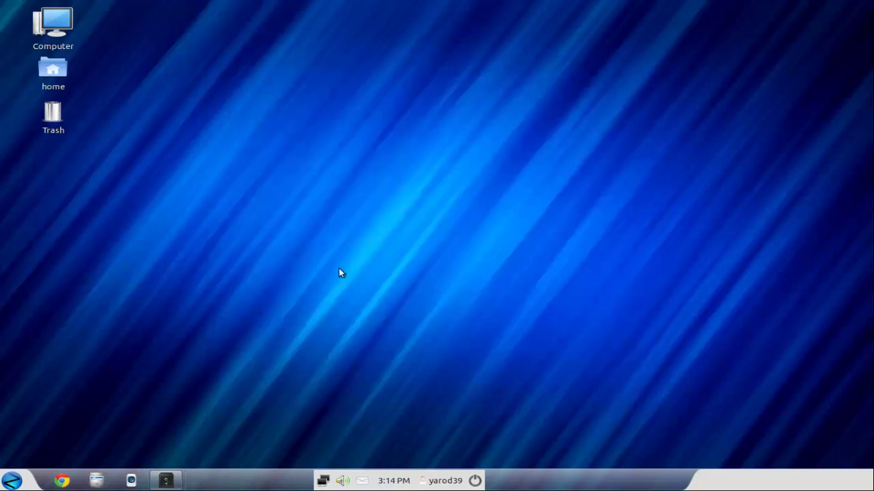